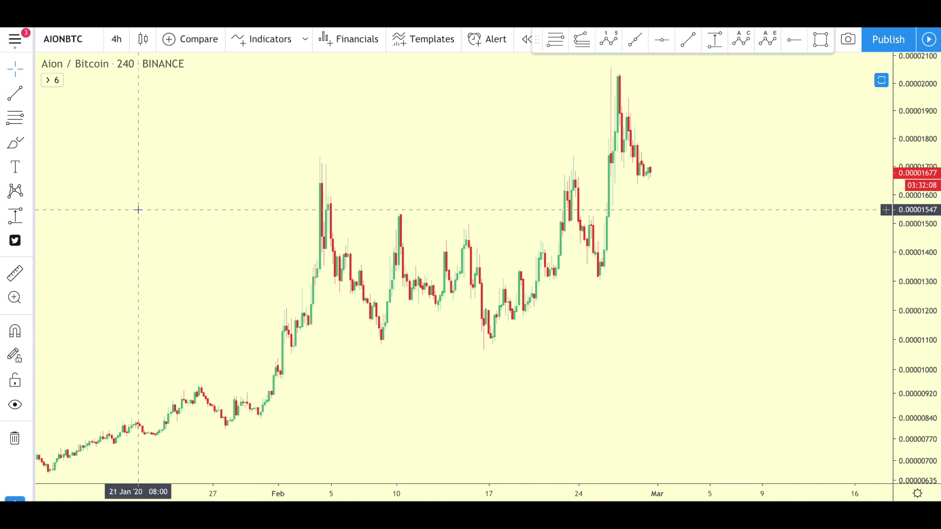
# - Circle the three descending swing highs between early and mid February with the brush
pyautogui.click(17, 150)
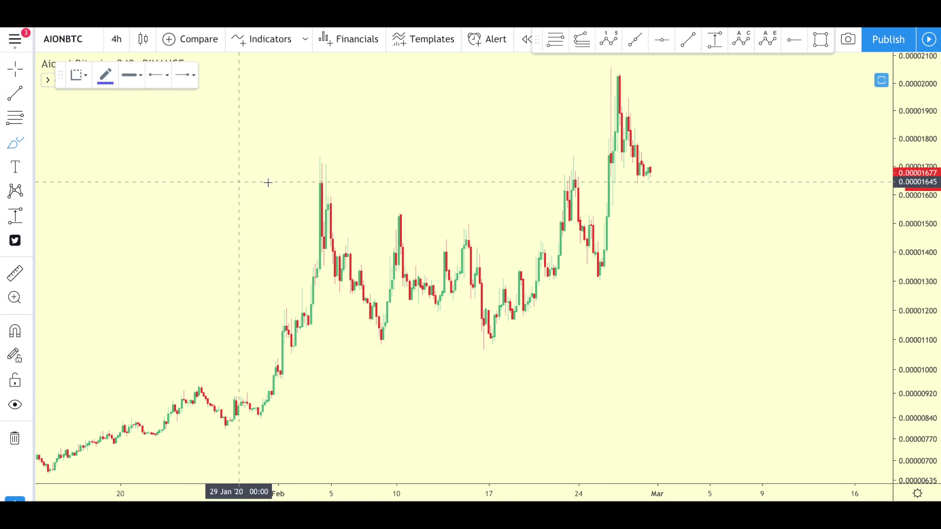
pyautogui.moveTo(324, 165)
pyautogui.mouseDown()
pyautogui.moveTo(305, 168)
pyautogui.moveTo(303, 200)
pyautogui.moveTo(333, 198)
pyautogui.moveTo(342, 172)
pyautogui.moveTo(325, 164)
pyautogui.mouseUp()
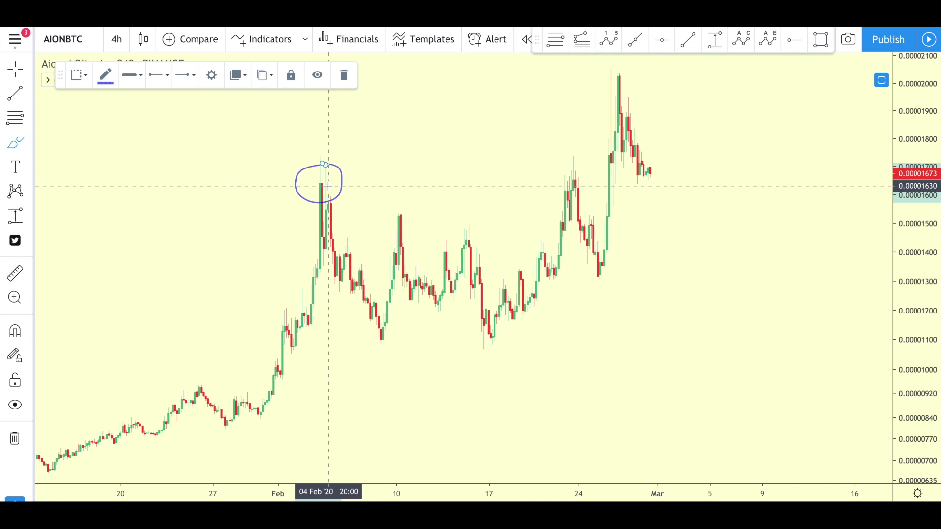
pyautogui.moveTo(401, 207)
pyautogui.mouseDown()
pyautogui.moveTo(386, 216)
pyautogui.moveTo(395, 231)
pyautogui.moveTo(420, 216)
pyautogui.moveTo(400, 207)
pyautogui.mouseUp()
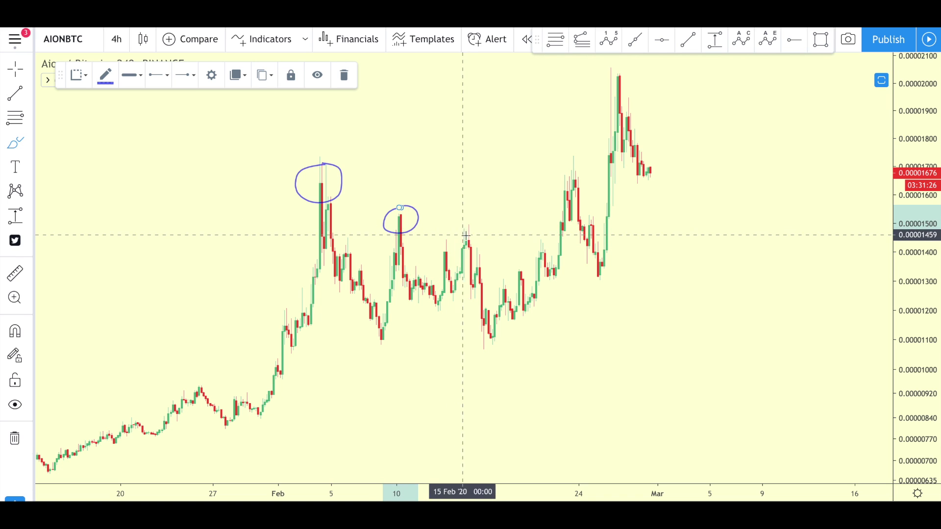
pyautogui.moveTo(466, 235)
pyautogui.mouseDown()
pyautogui.moveTo(451, 238)
pyautogui.moveTo(460, 260)
pyautogui.moveTo(486, 239)
pyautogui.moveTo(469, 234)
pyautogui.mouseUp()
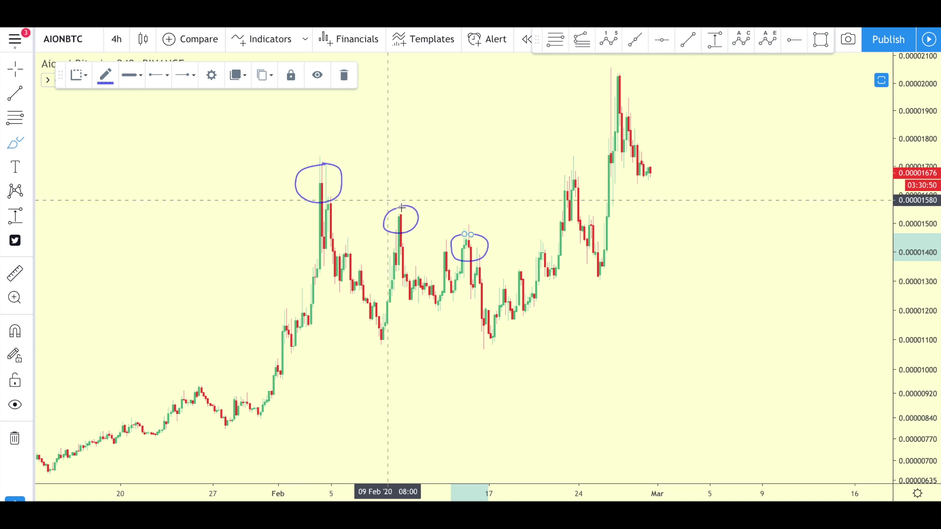
# - Delete the three brush circles around the February swing highs
pyautogui.click(16, 69)
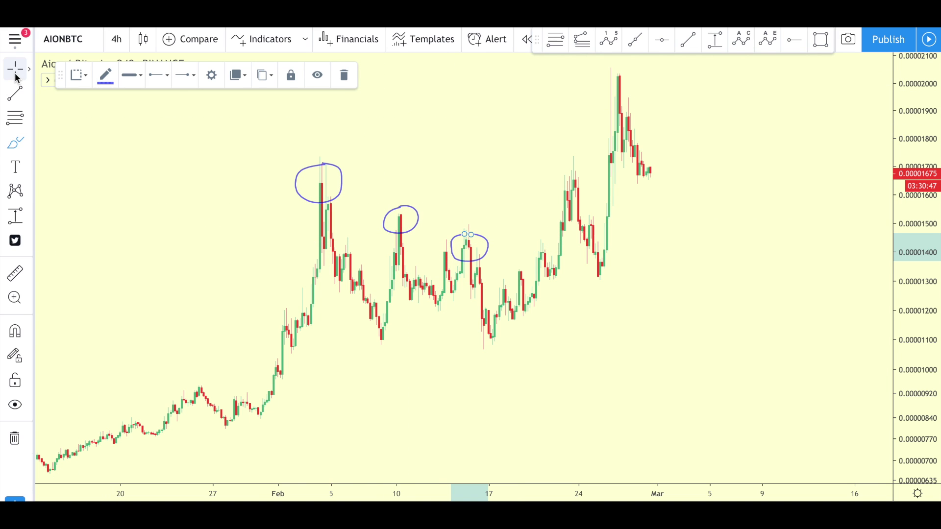
pyautogui.click(341, 175)
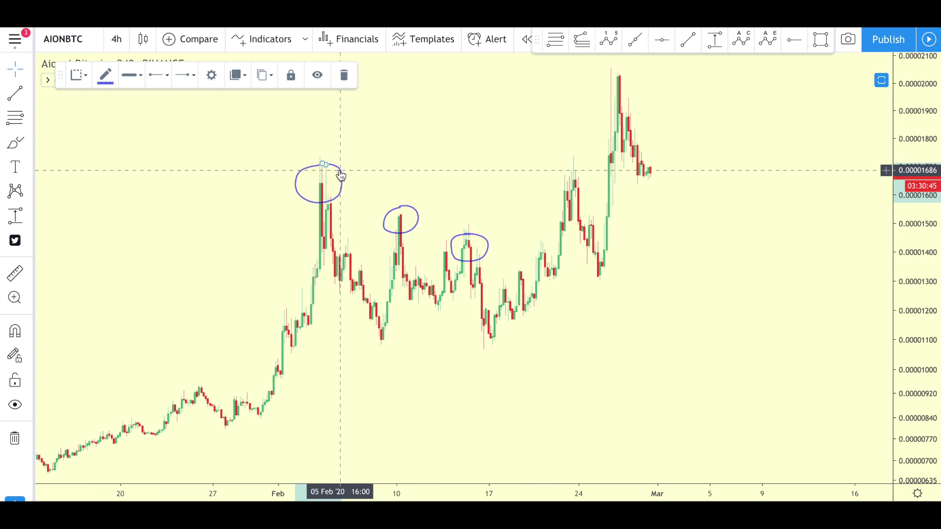
pyautogui.press('Delete')
pyautogui.click(419, 218)
pyautogui.press('Delete')
pyautogui.click(485, 242)
pyautogui.press('Delete')
# - Draw a descending trend line across the three February highs, from about 0.00001650 on 4 Feb to about 0.00001311 on 22 Feb
pyautogui.hotkey('alt', 't')
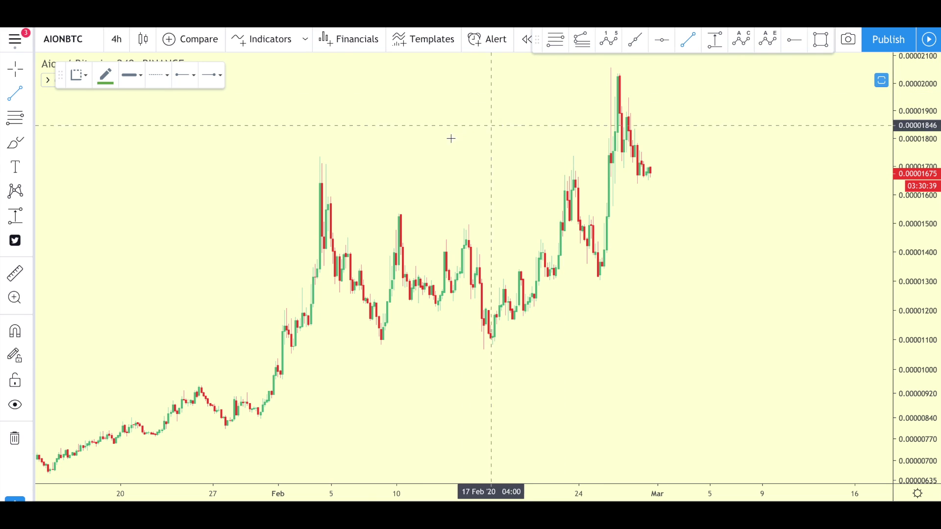
pyautogui.click(321, 181)
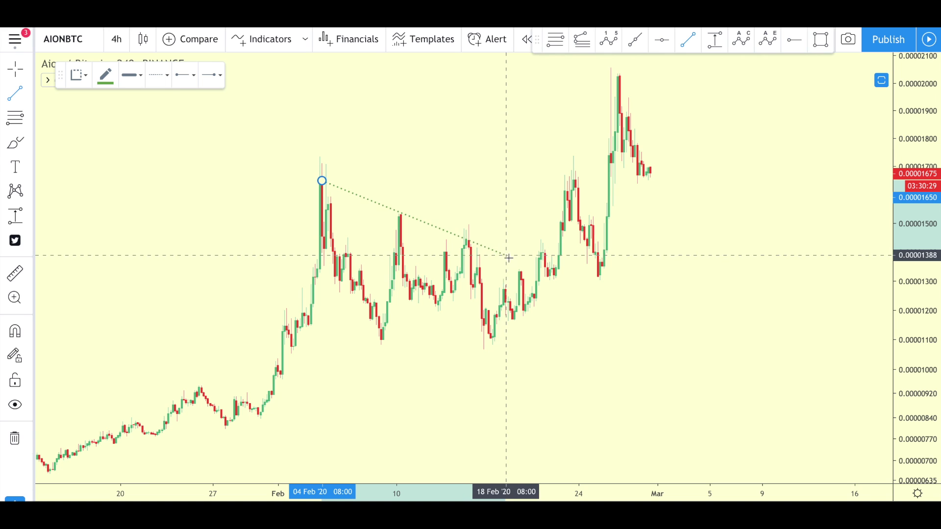
pyautogui.click(560, 277)
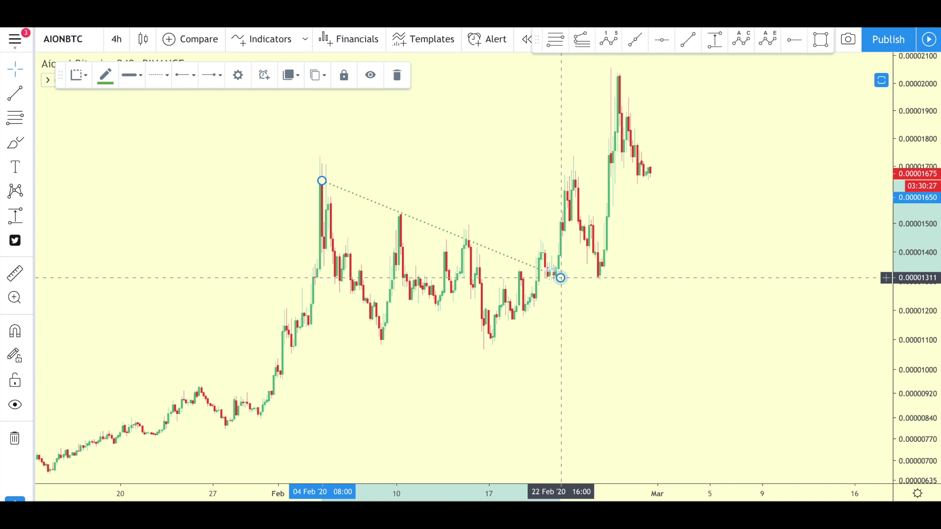
# - Make the descending trend line solid black and extend its start back to 3 Feb at about 0.00001667
pyautogui.click(157, 76)
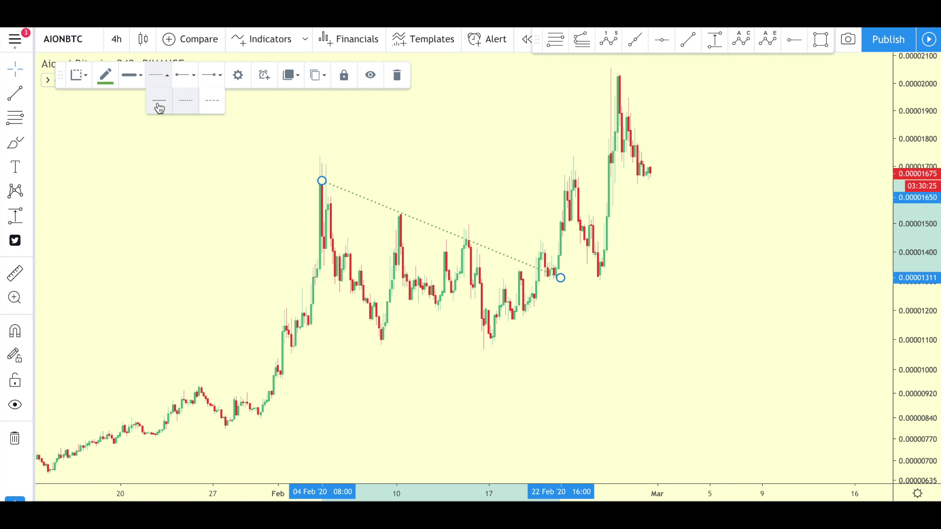
pyautogui.click(158, 93)
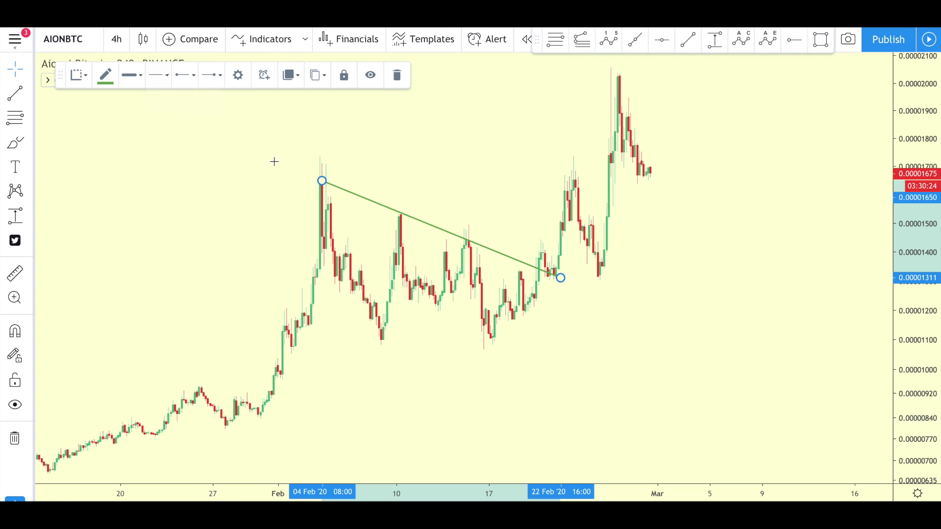
pyautogui.click(105, 76)
pyautogui.click(102, 98)
pyautogui.click(425, 147)
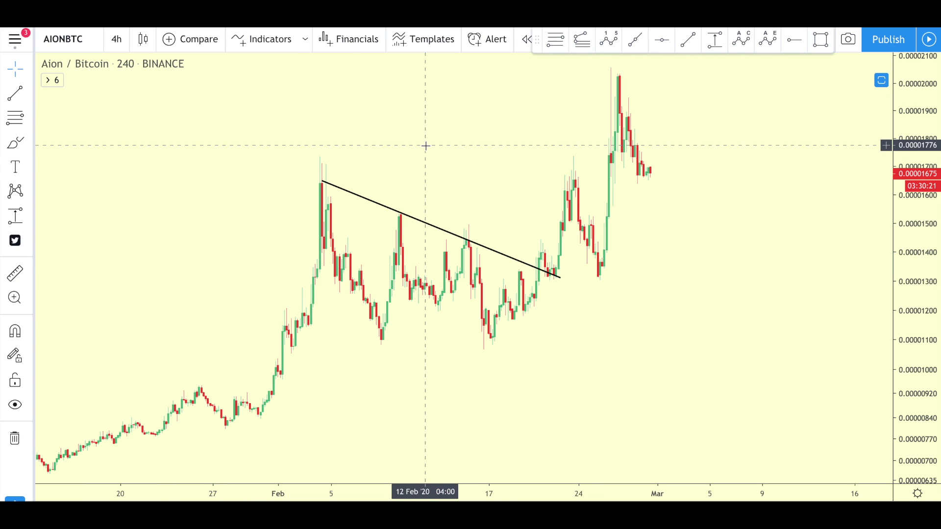
pyautogui.moveTo(321, 181); pyautogui.dragTo(305, 176)
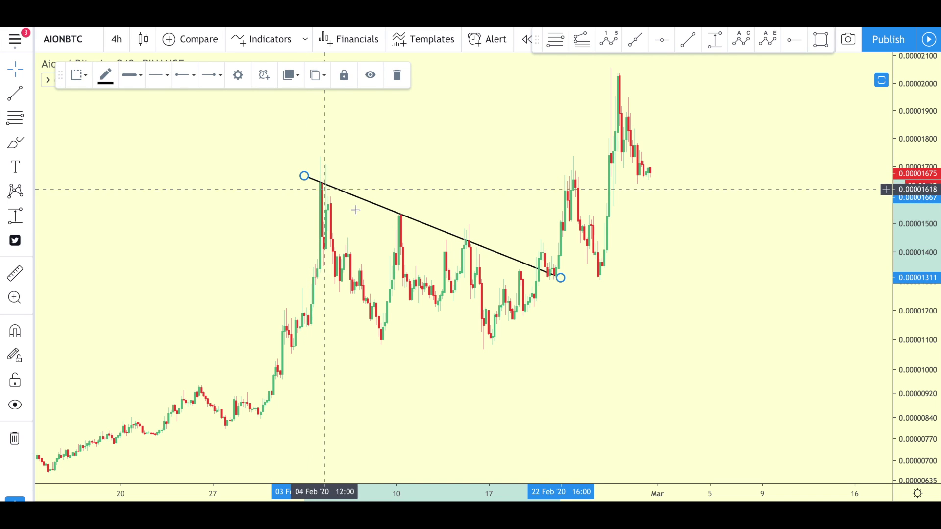
# - Brush a circle around the first high on the descending trend line and copy it onto the second and third highs
pyautogui.click(15, 142)
pyautogui.moveTo(315, 193); pyautogui.dragTo(318, 171)
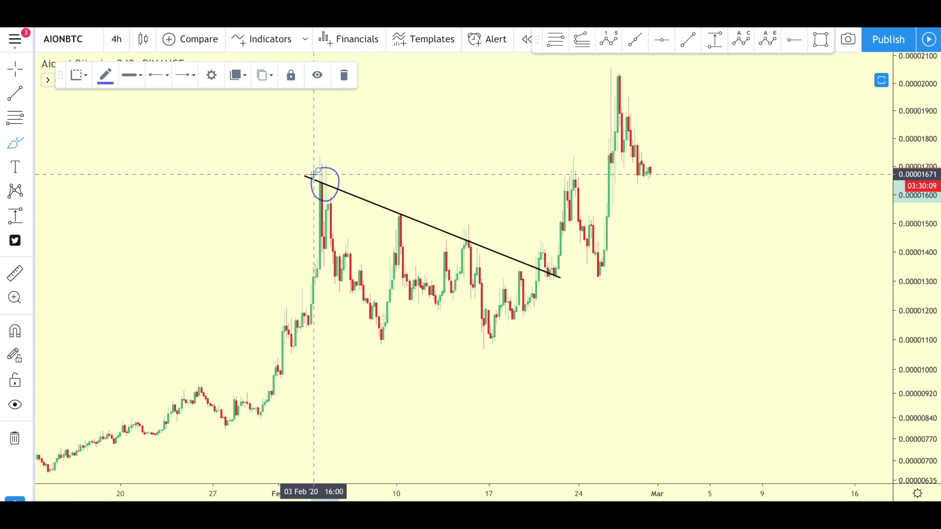
pyautogui.click(15, 69)
pyautogui.moveTo(341, 156); pyautogui.dragTo(417, 218)
pyautogui.moveTo(325, 151); pyautogui.dragTo(480, 235)
pyautogui.click(500, 197)
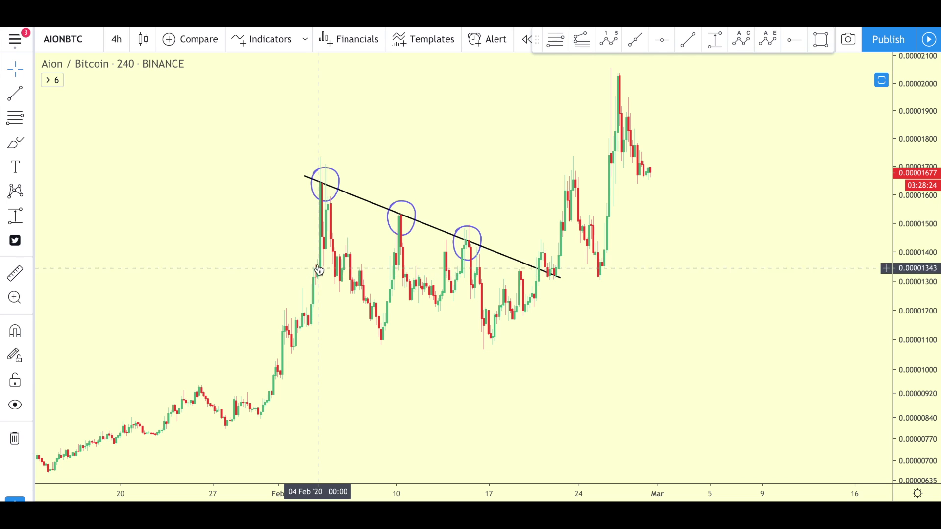
pyautogui.click(325, 188)
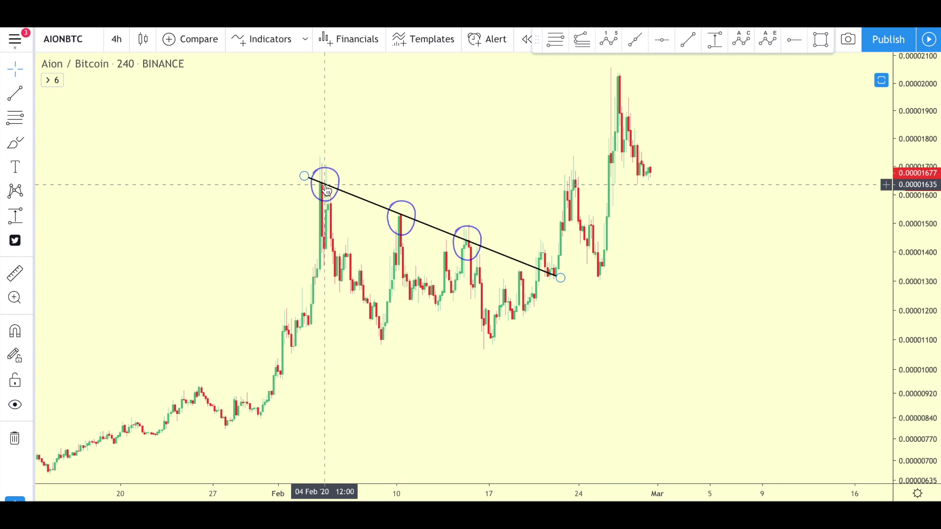
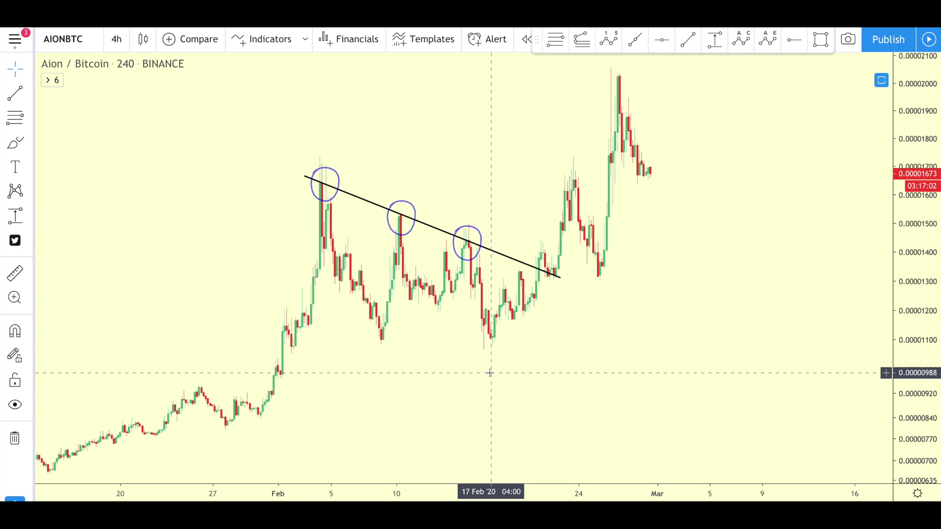
# - Circle the two swing lows near 9 Feb and 17 Feb with the brush
pyautogui.click(19, 144)
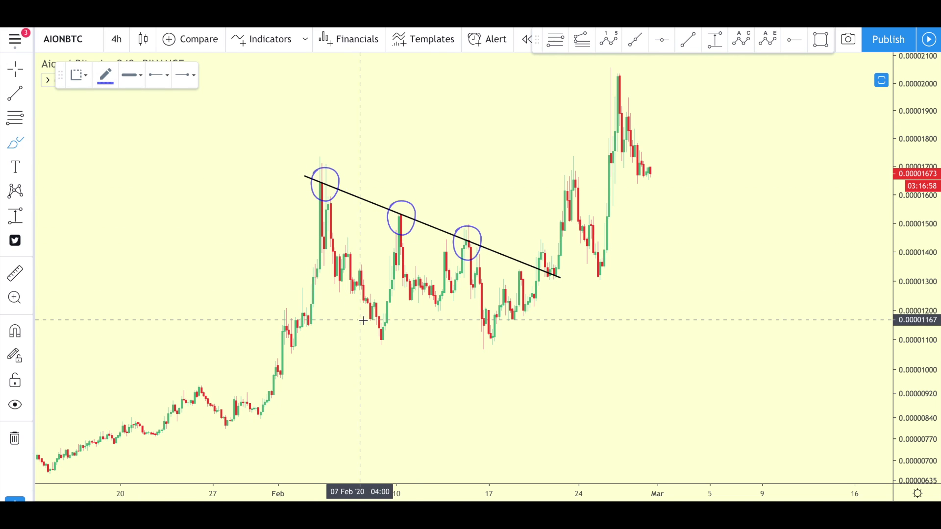
pyautogui.moveTo(380, 316)
pyautogui.mouseDown()
pyautogui.moveTo(366, 342)
pyautogui.moveTo(390, 344)
pyautogui.moveTo(399, 323)
pyautogui.moveTo(375, 320)
pyautogui.mouseUp()
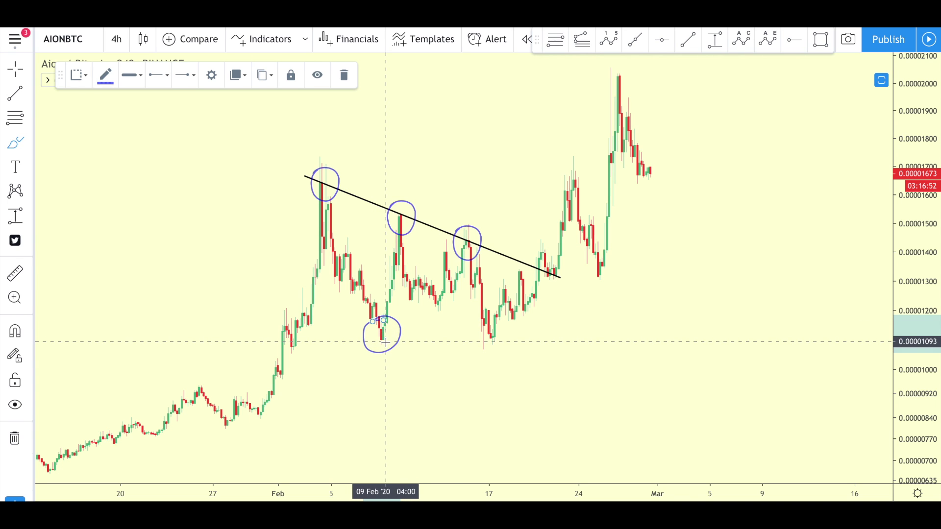
pyautogui.moveTo(489, 326)
pyautogui.mouseDown()
pyautogui.moveTo(479, 338)
pyautogui.moveTo(504, 351)
pyautogui.moveTo(512, 332)
pyautogui.moveTo(493, 325)
pyautogui.mouseUp()
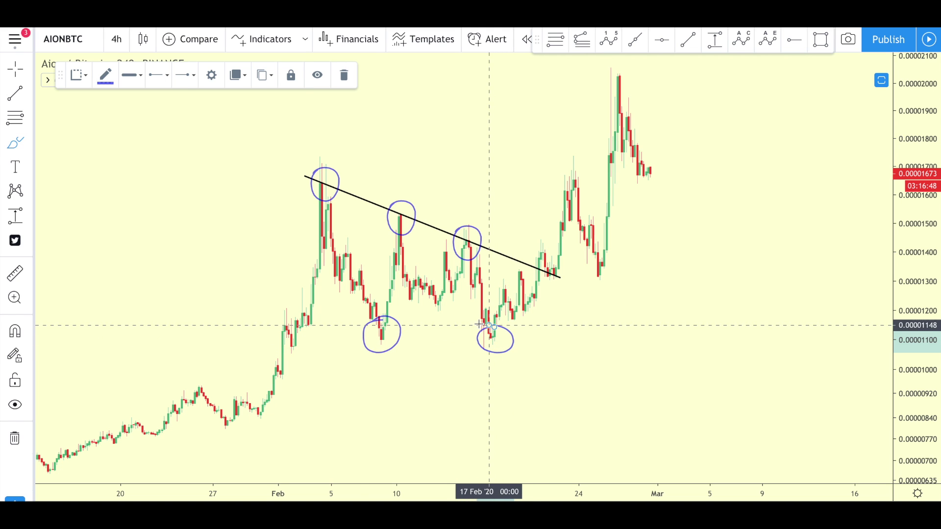
# - Draw a nearly horizontal support line through the two circled lows to 22 Feb, extending its start back to 7 Feb at about 0.00001100
pyautogui.click(15, 94)
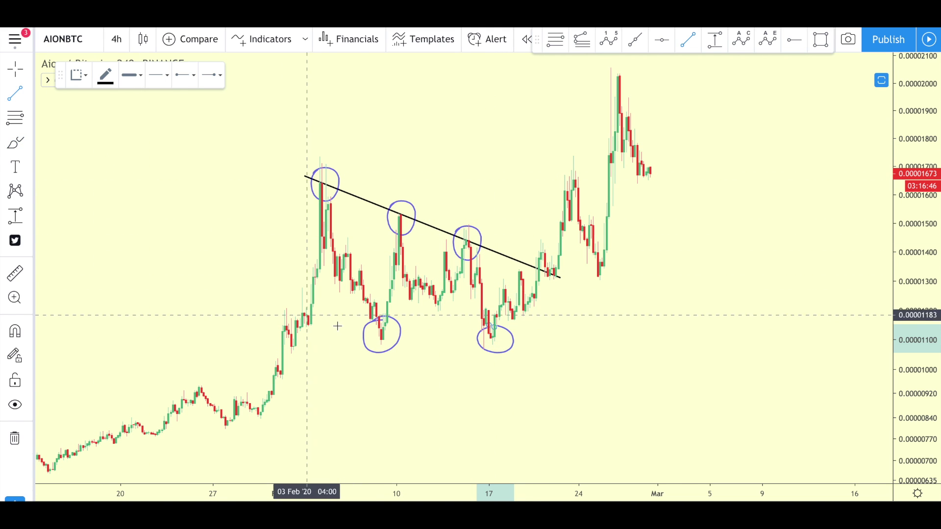
pyautogui.click(381, 338)
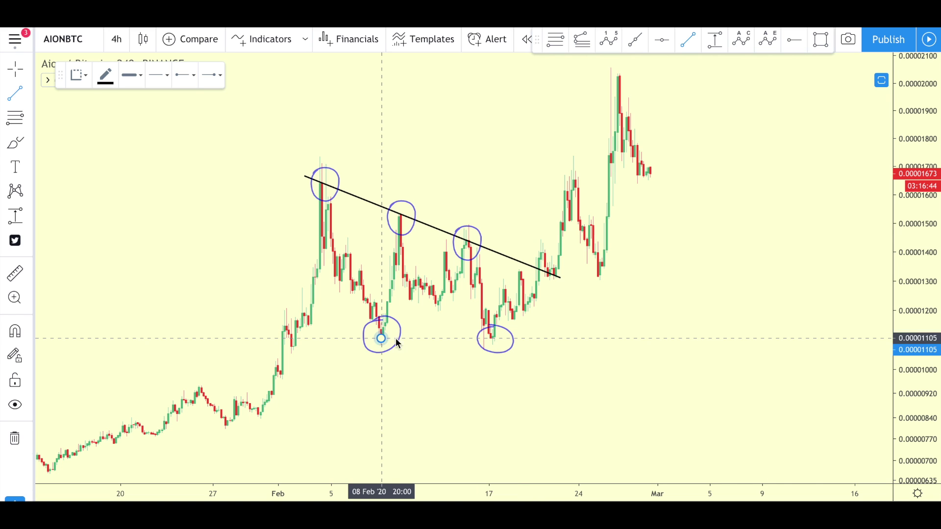
pyautogui.click(554, 337)
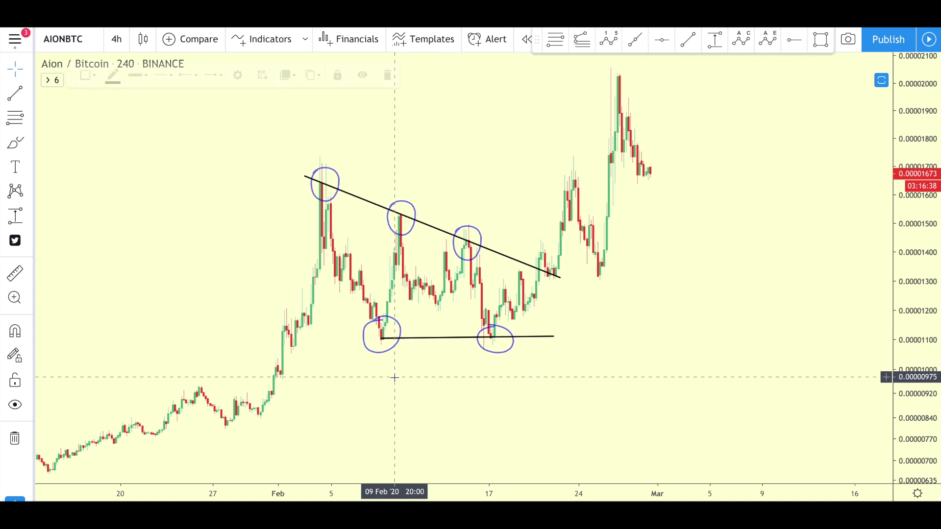
pyautogui.moveTo(381, 339); pyautogui.dragTo(375, 338)
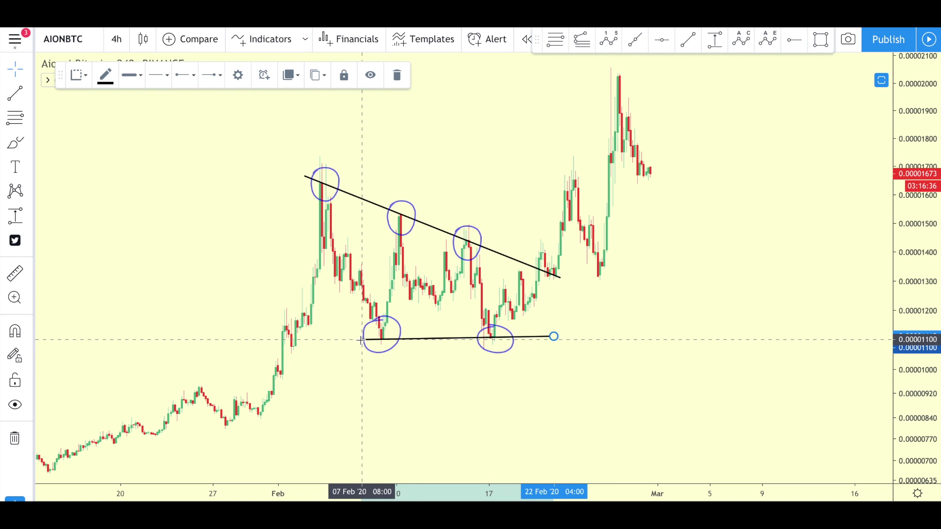
pyautogui.click(405, 351)
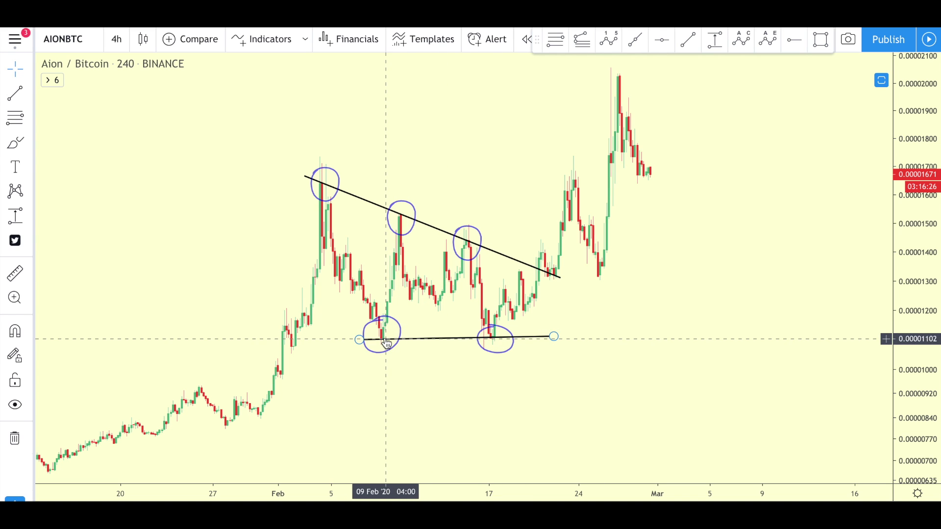
# - Draw a short rising trend line beneath the two late-January lows
pyautogui.click(689, 39)
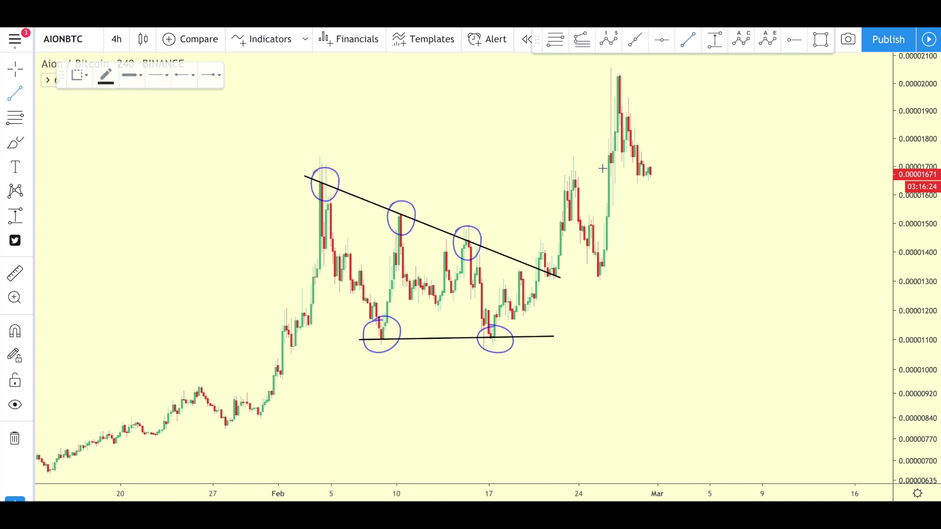
pyautogui.moveTo(283, 407); pyautogui.dragTo(225, 427)
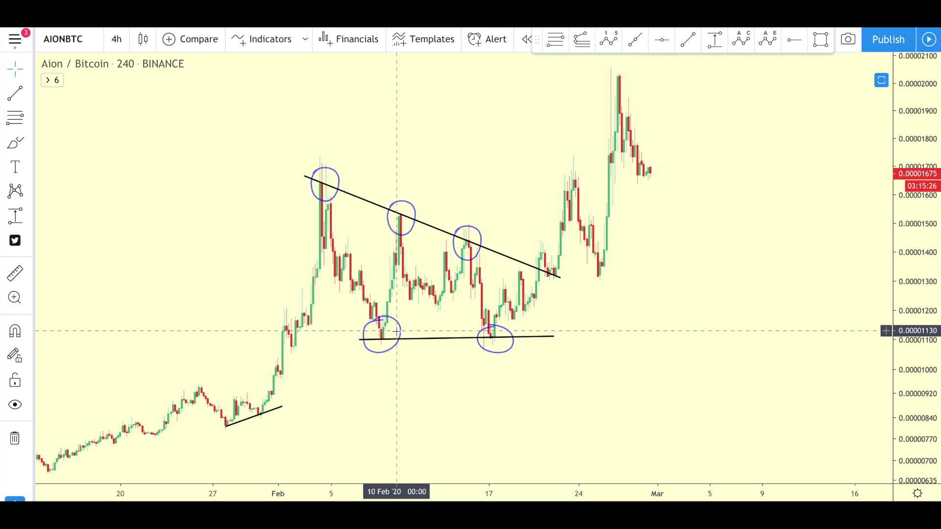
# - Examine where price touches the three trend lines at the circled highs, the circled lows and the late-January lows
pyautogui.click(500, 336)
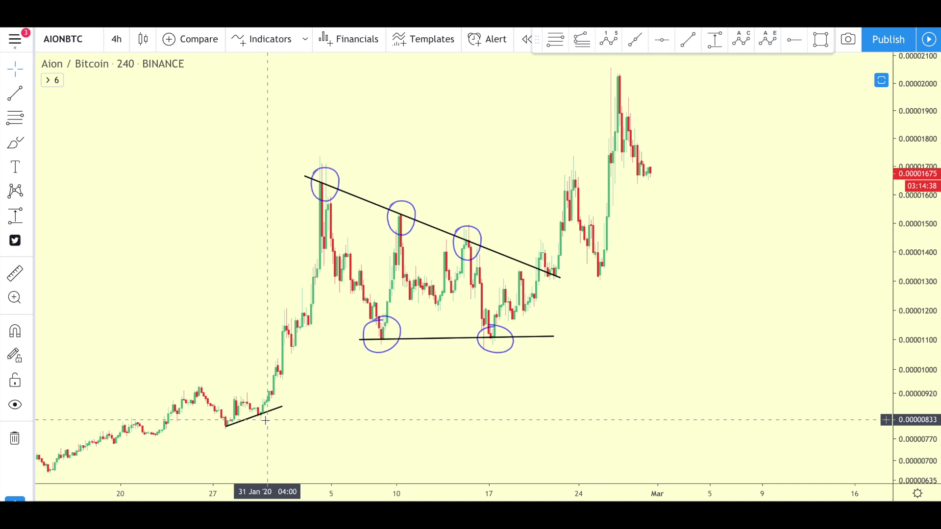
pyautogui.click(228, 428)
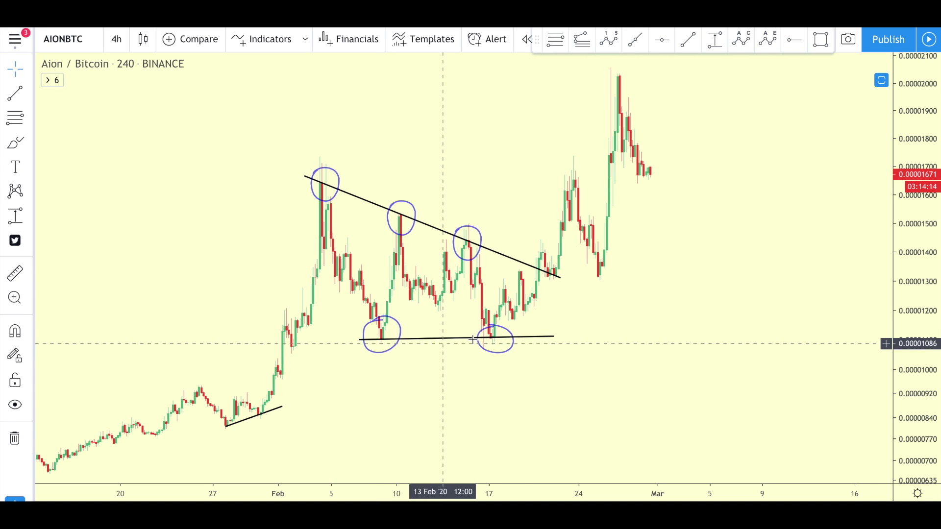
pyautogui.click(453, 345)
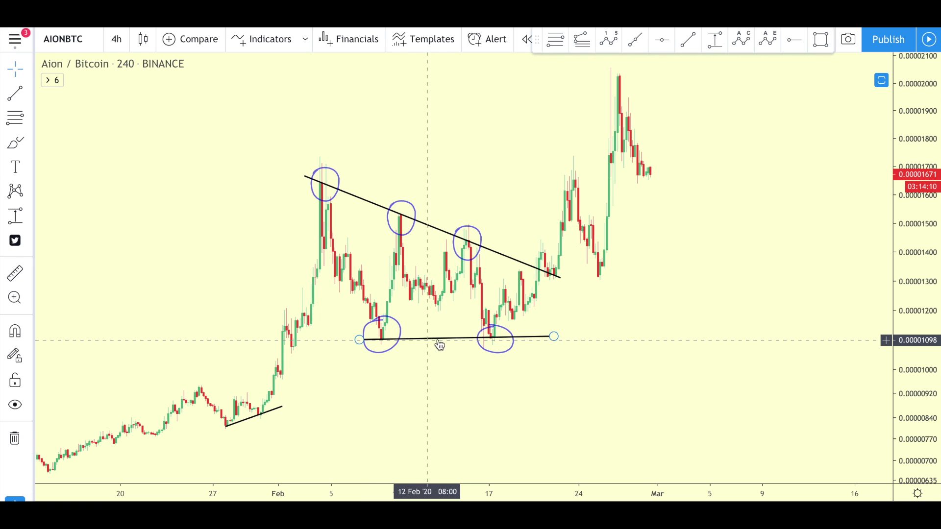
pyautogui.click(243, 427)
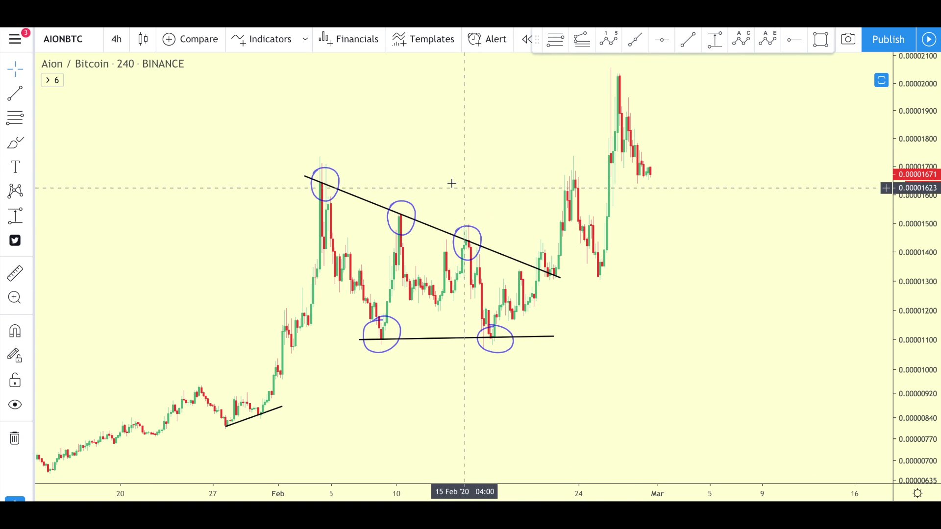
pyautogui.click(326, 185)
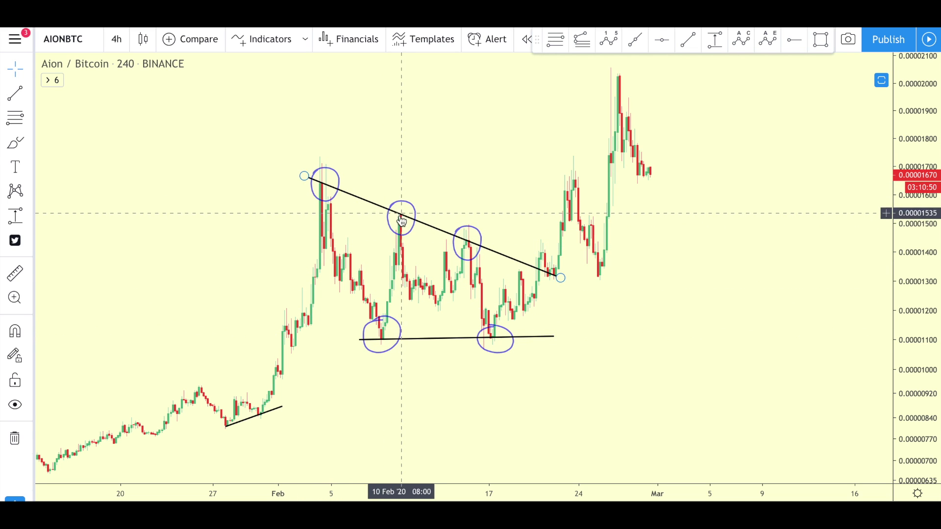
pyautogui.click(317, 204)
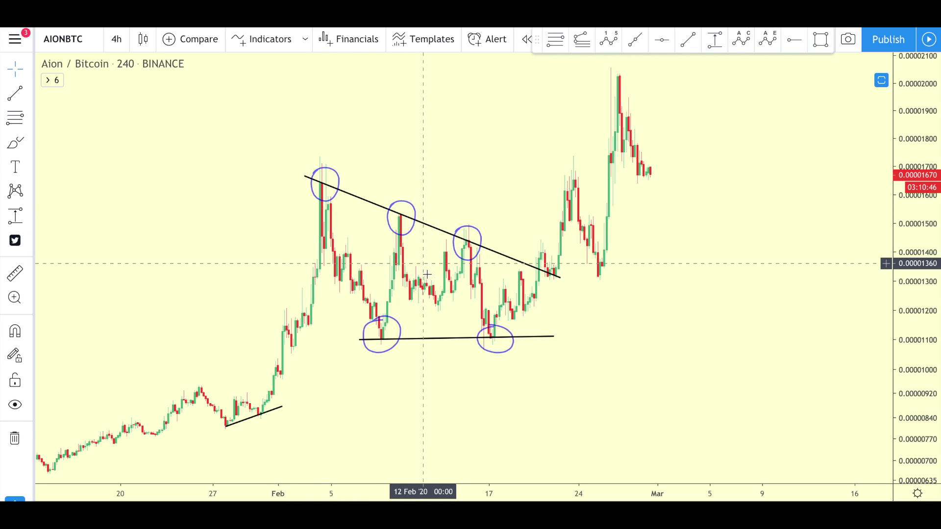
pyautogui.click(469, 245)
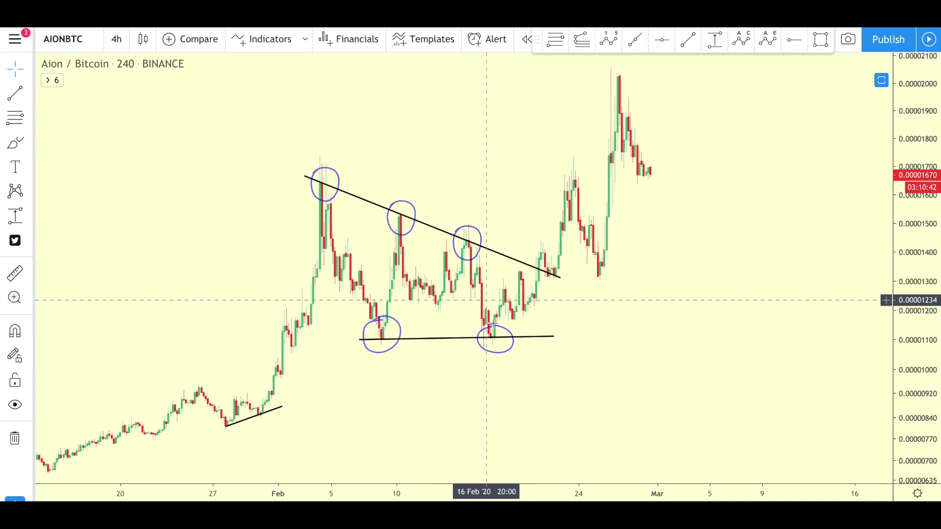
pyautogui.click(499, 340)
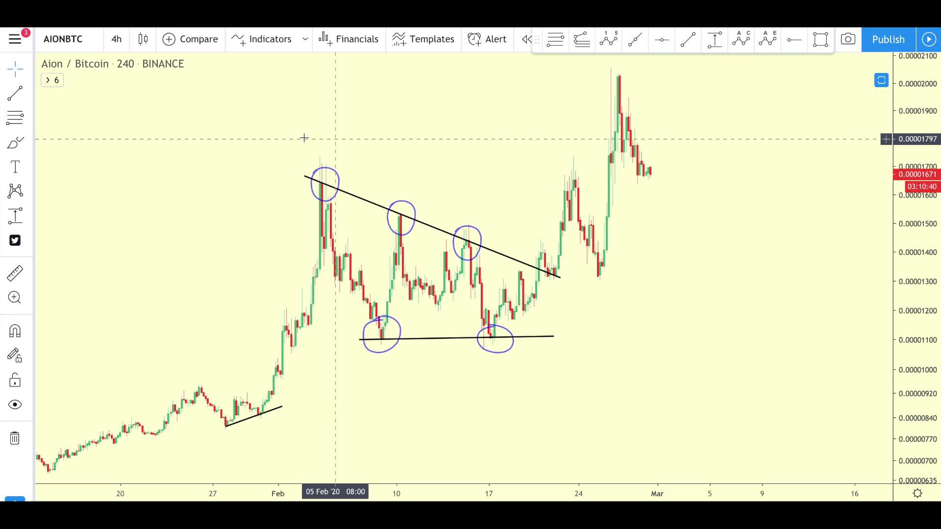